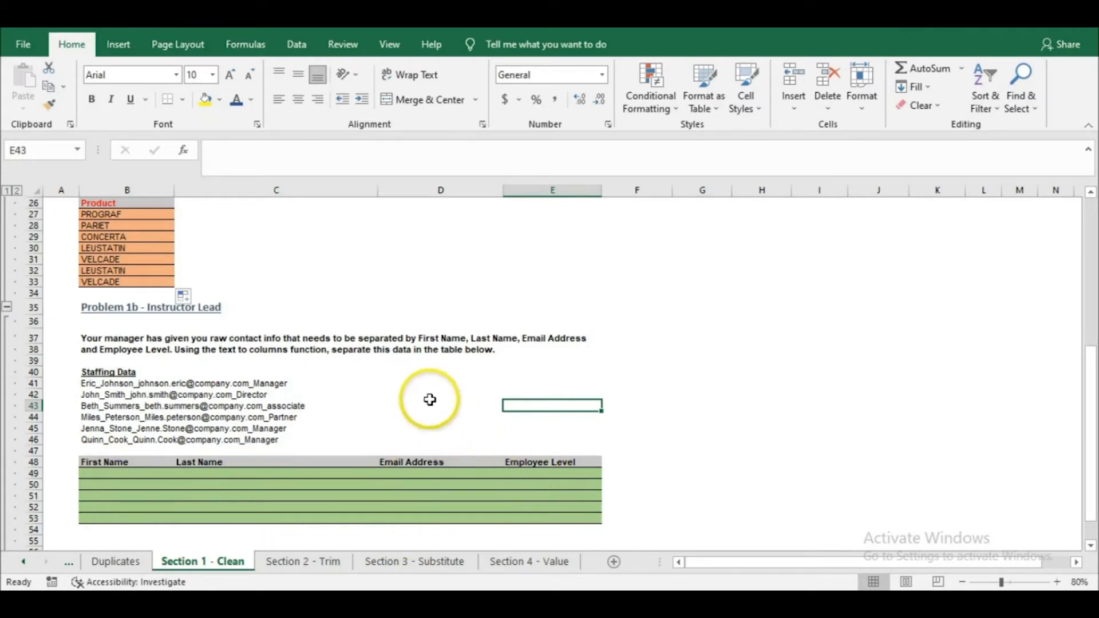
Start the Text to Columns conversion for the staffing data in B41:B46, using Delimited as the data type.
{"action": "left_click", "coordinate": [111, 382]}
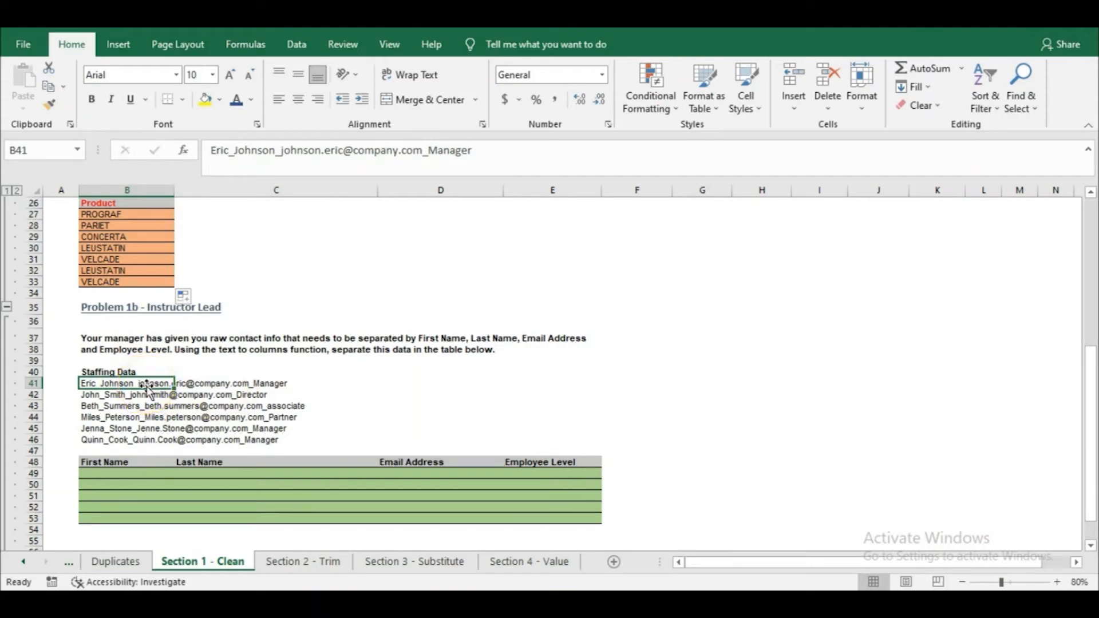
{"action": "key", "text": "shift+Down"}
{"action": "key", "text": "shift+Down"}
{"action": "key", "text": "shift+Down"}
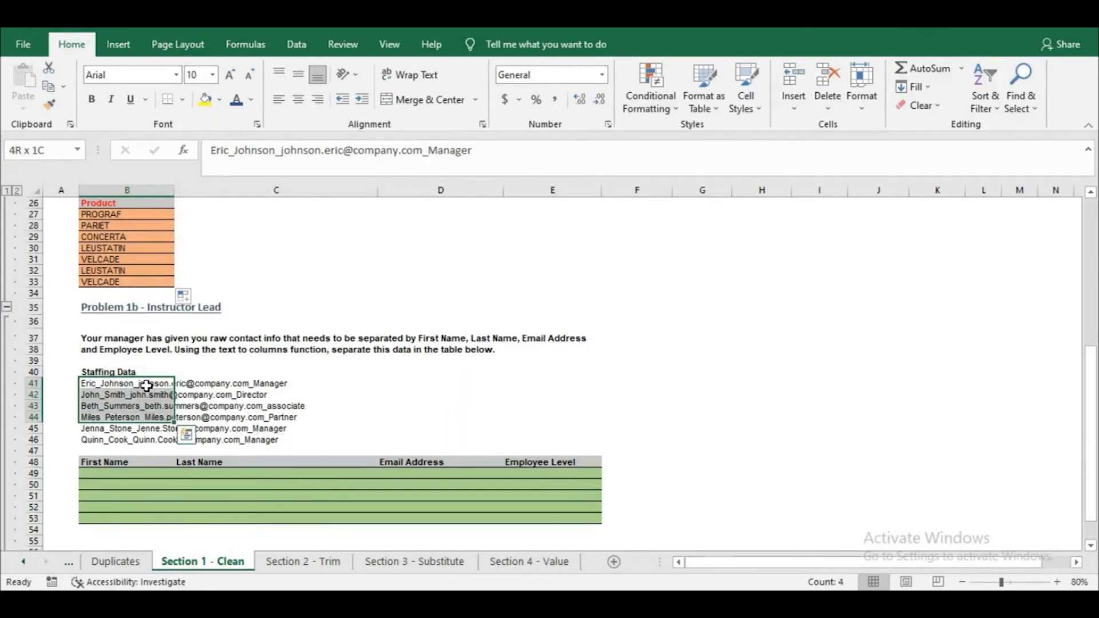
{"action": "key", "text": "shift+Down"}
{"action": "key", "text": "shift+Down"}
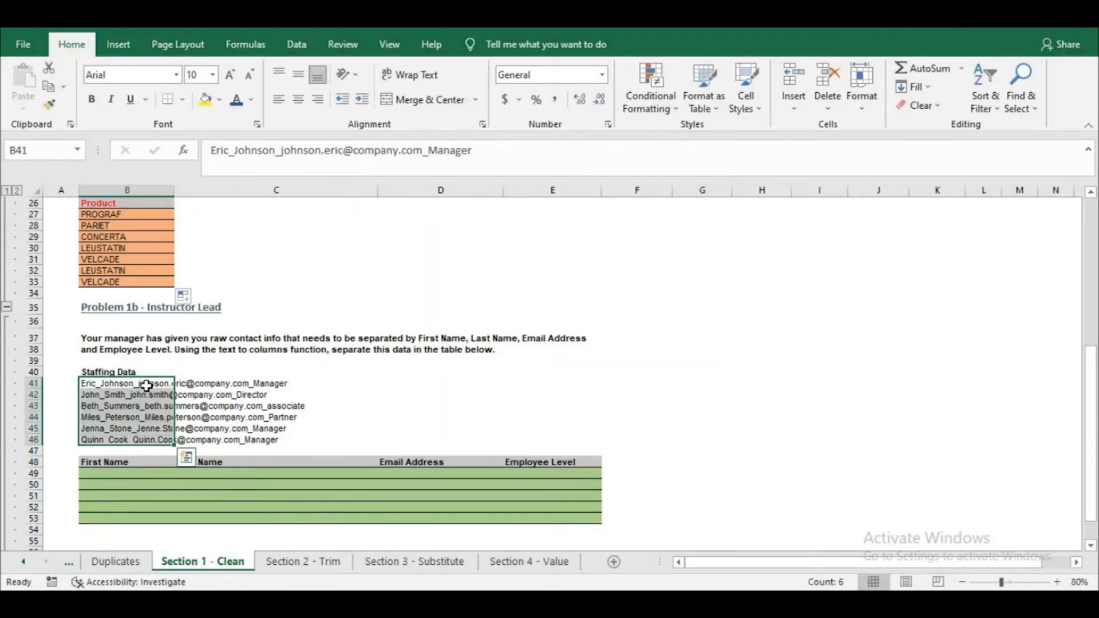
{"action": "left_click", "coordinate": [309, 40]}
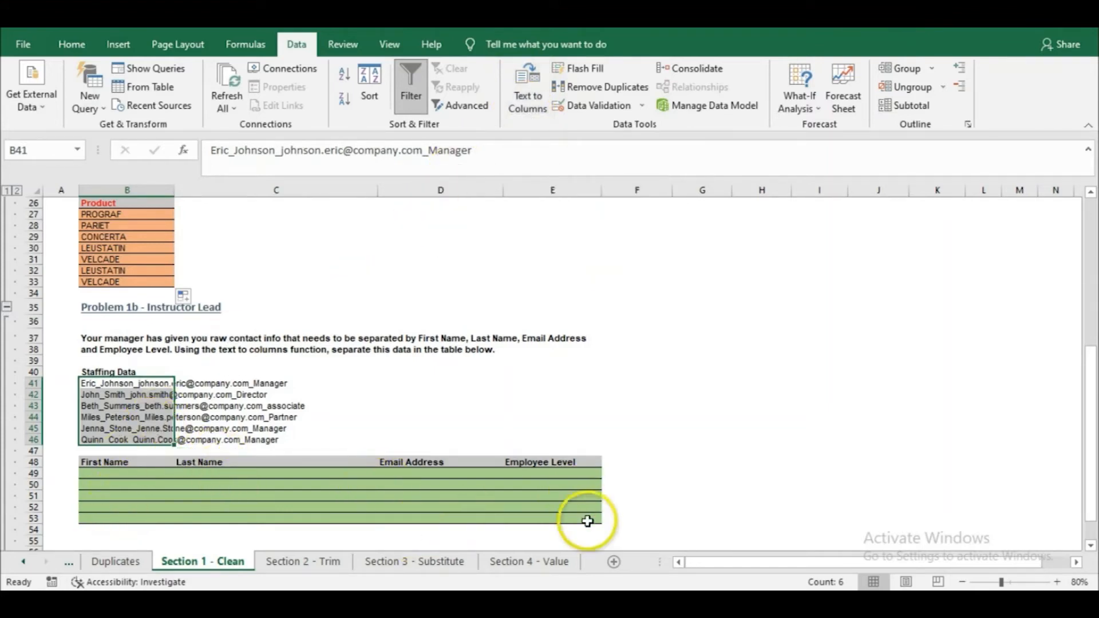
{"action": "left_click", "coordinate": [530, 109]}
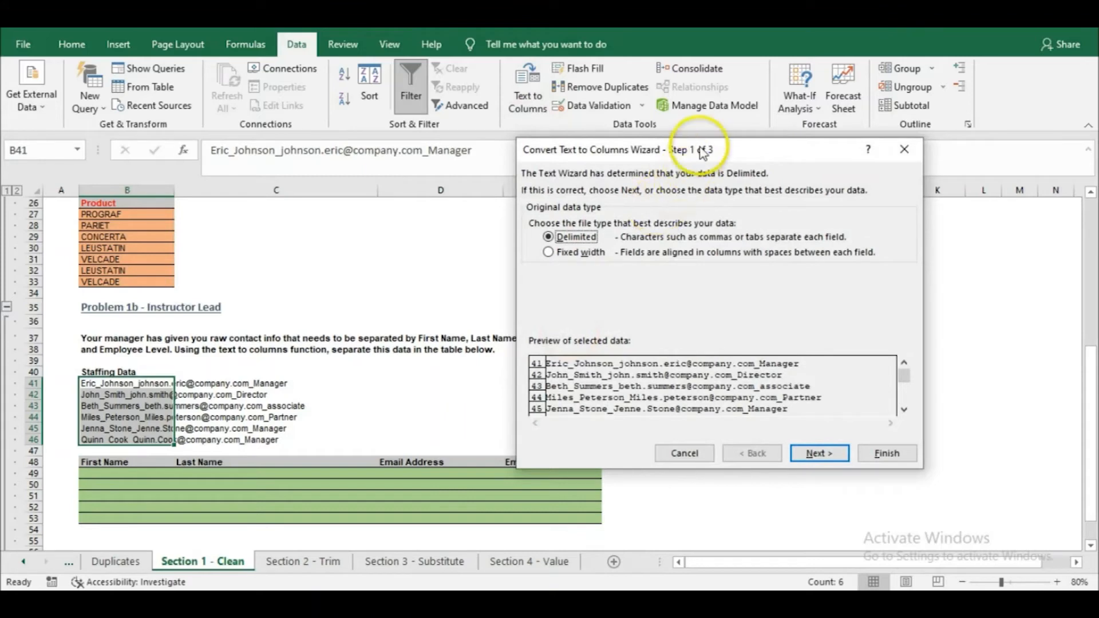
{"action": "left_click_drag", "start_coordinate": [693, 148], "coordinate": [463, 153]}
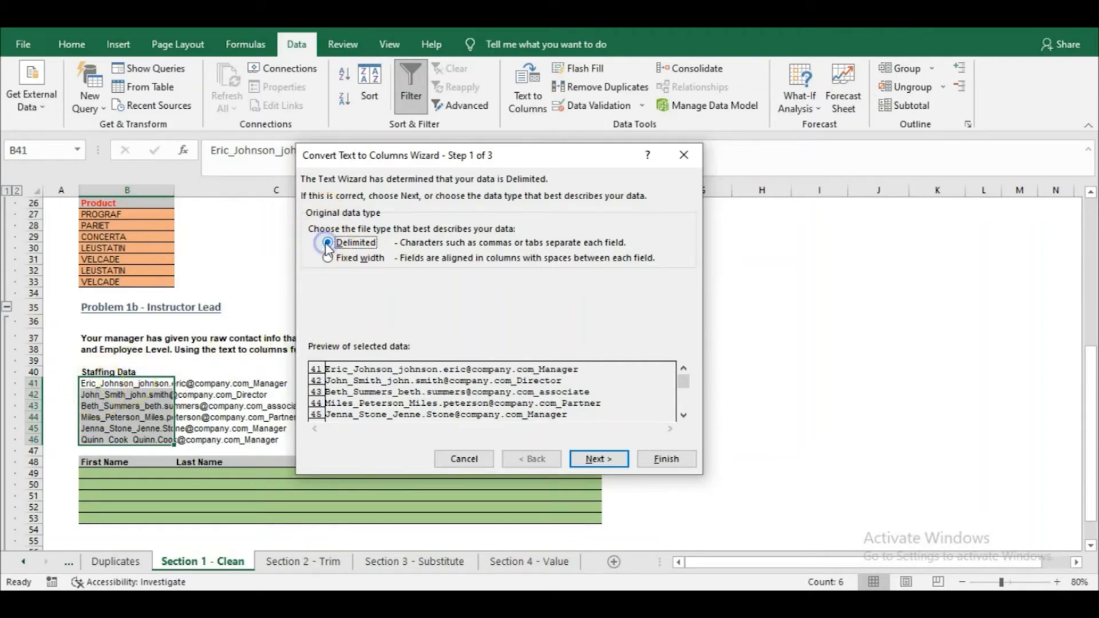
{"action": "left_click", "coordinate": [596, 460]}
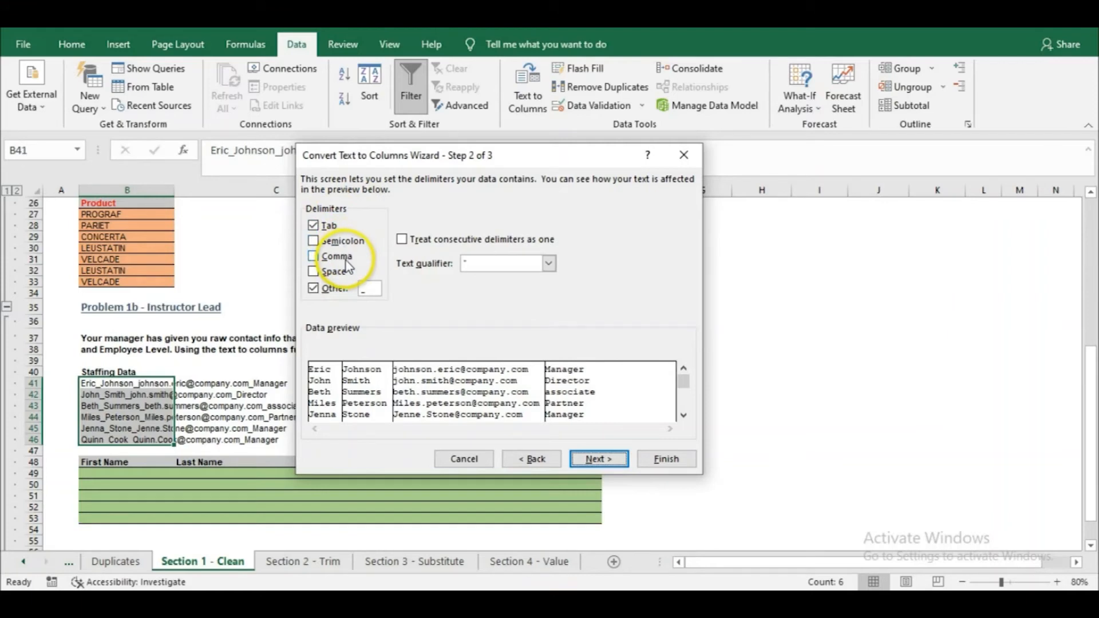
Re-enter the underscore "_" as the Other delimiter and proceed to the column format and destination settings.
{"action": "key", "text": "BackSpace"}
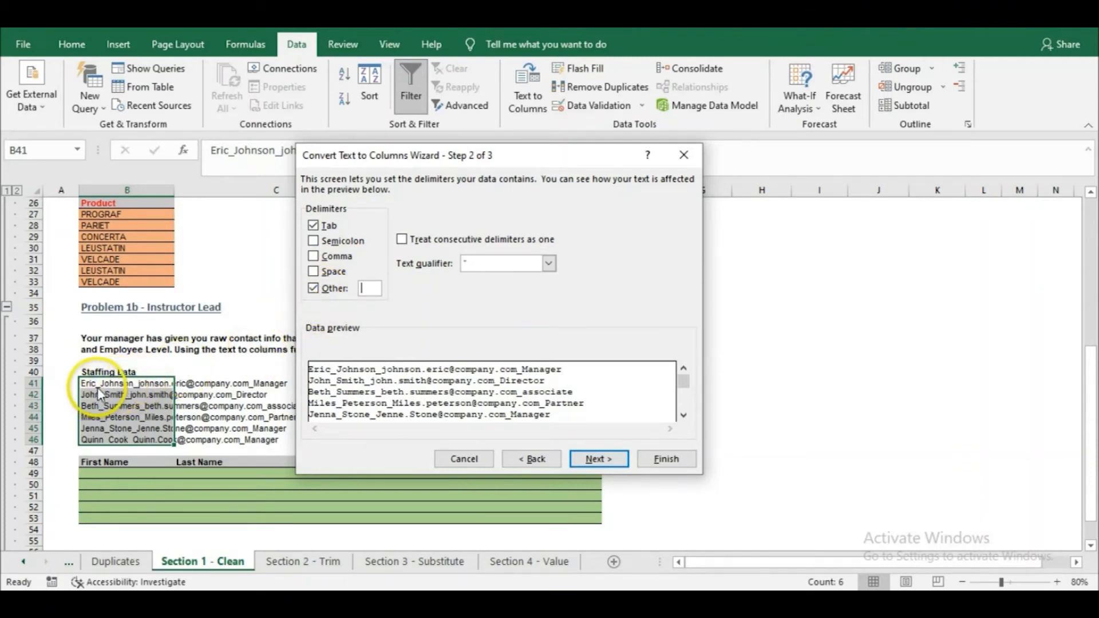
{"action": "left_click", "coordinate": [366, 288]}
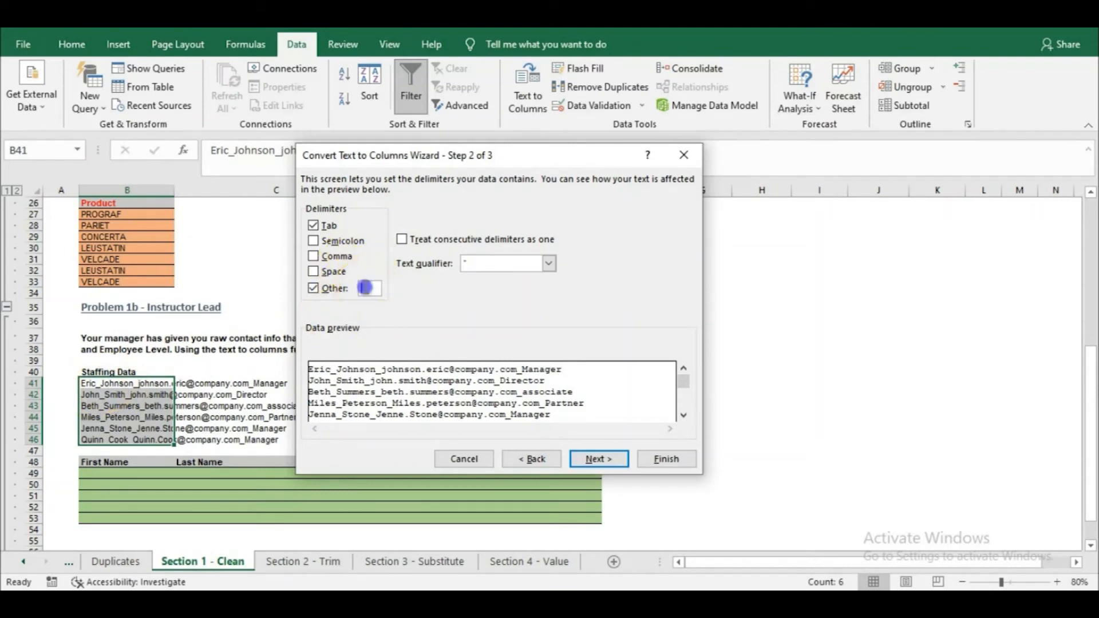
{"action": "type", "text": "_"}
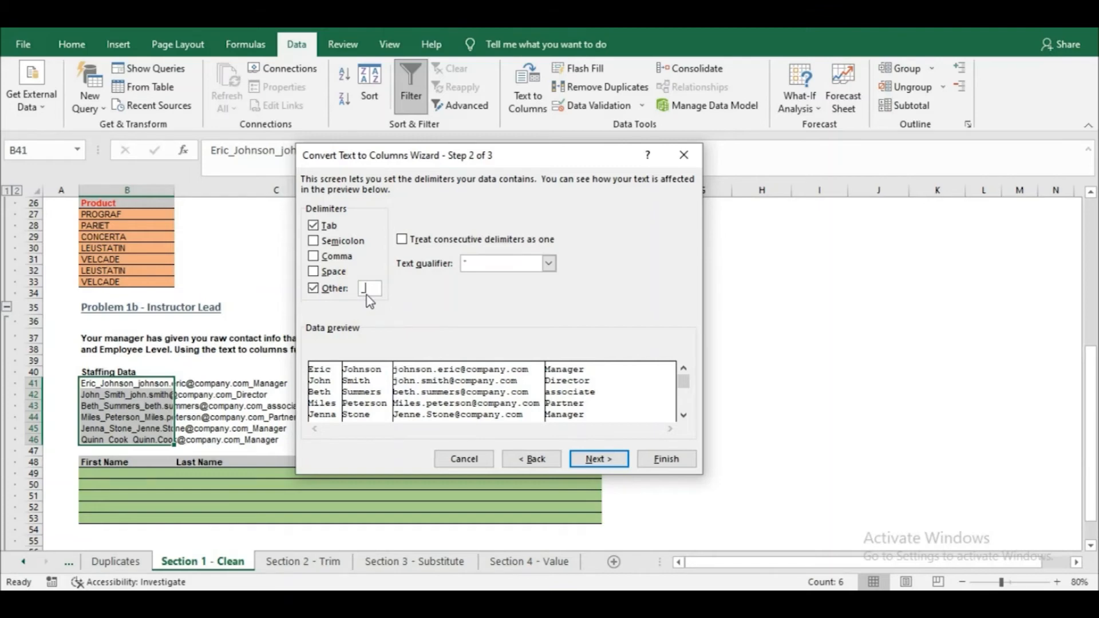
{"action": "key", "text": "BackSpace"}
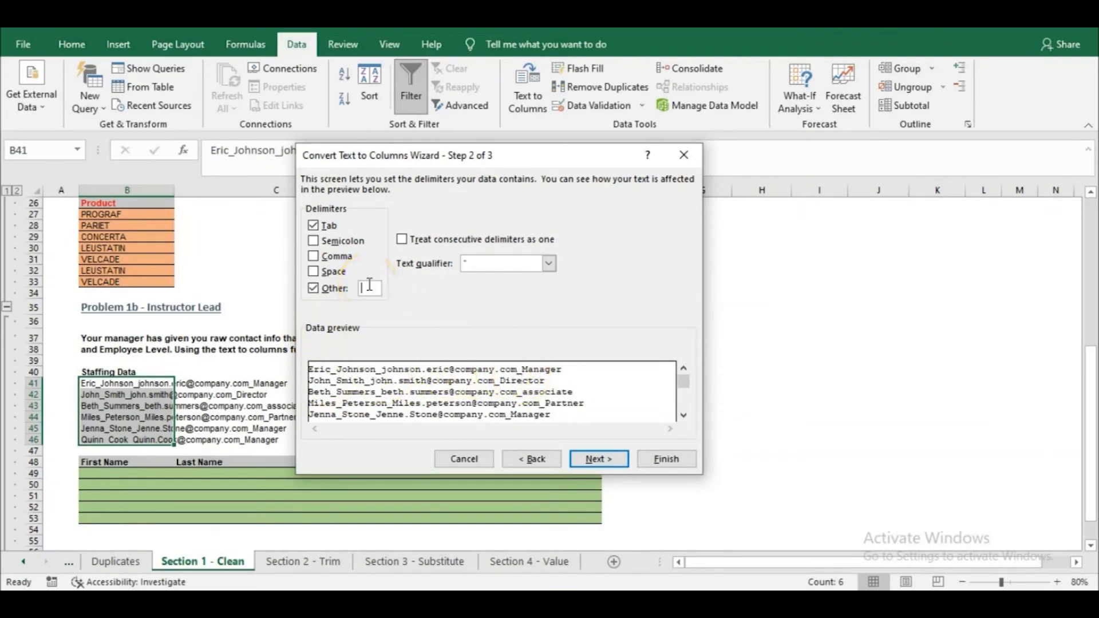
{"action": "type", "text": "_"}
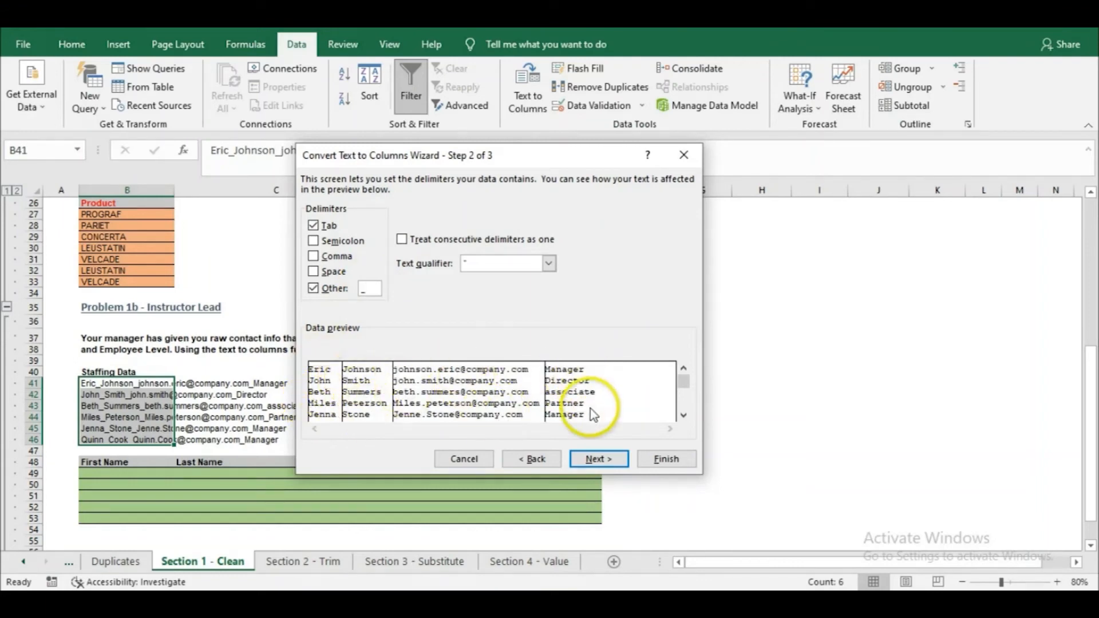
{"action": "left_click", "coordinate": [590, 461]}
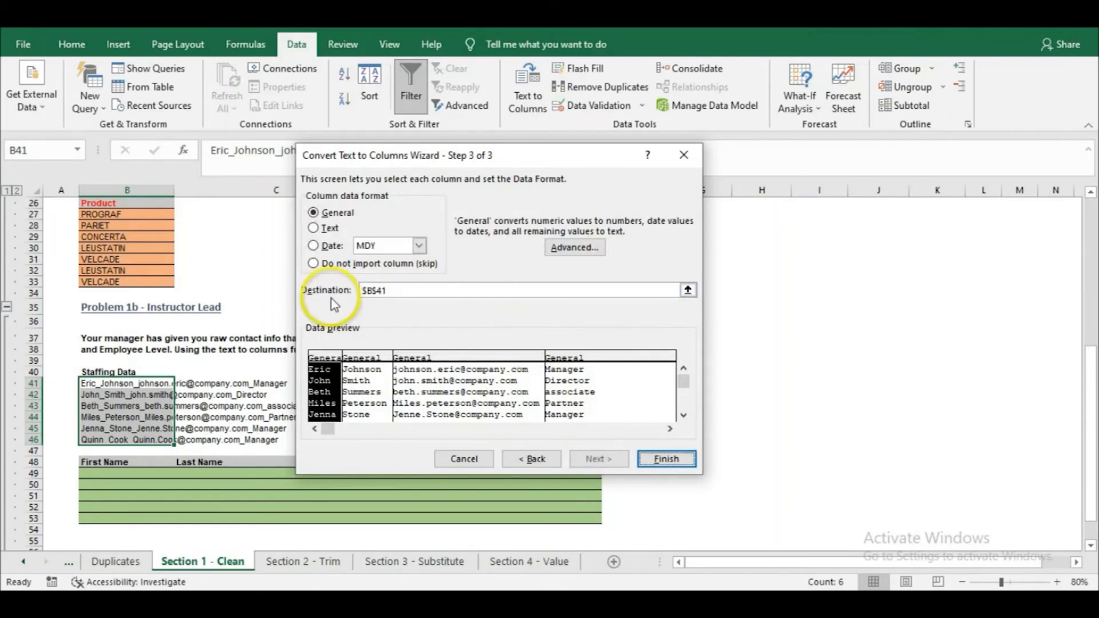
Set the destination to $B$49 and finish the conversion, agreeing to replace the existing data there.
{"action": "left_click", "coordinate": [392, 293]}
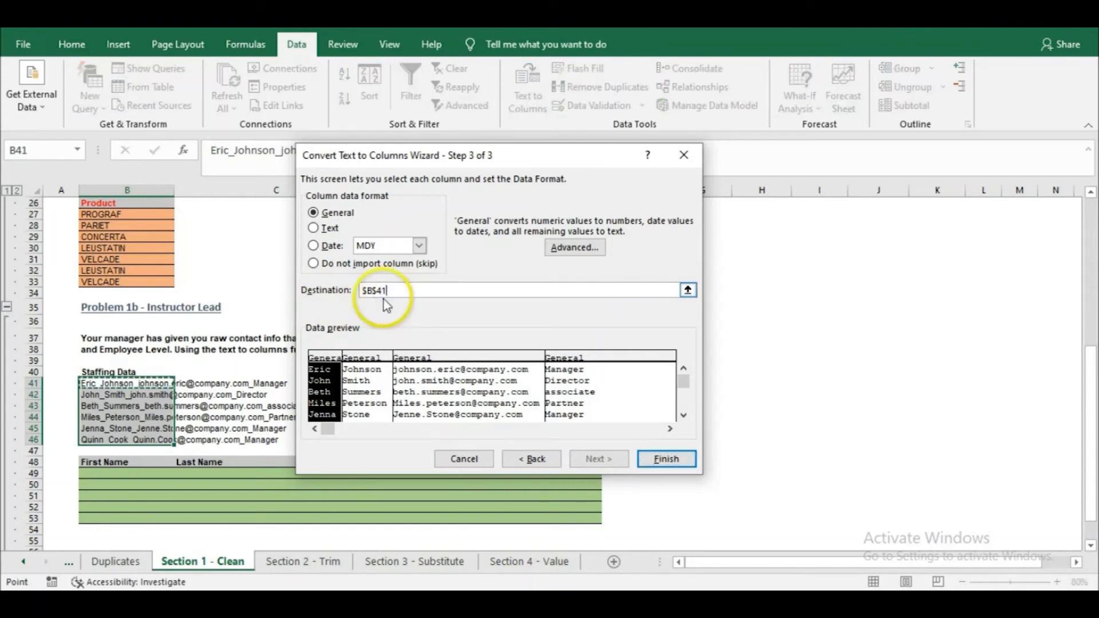
{"action": "left_click", "coordinate": [132, 476]}
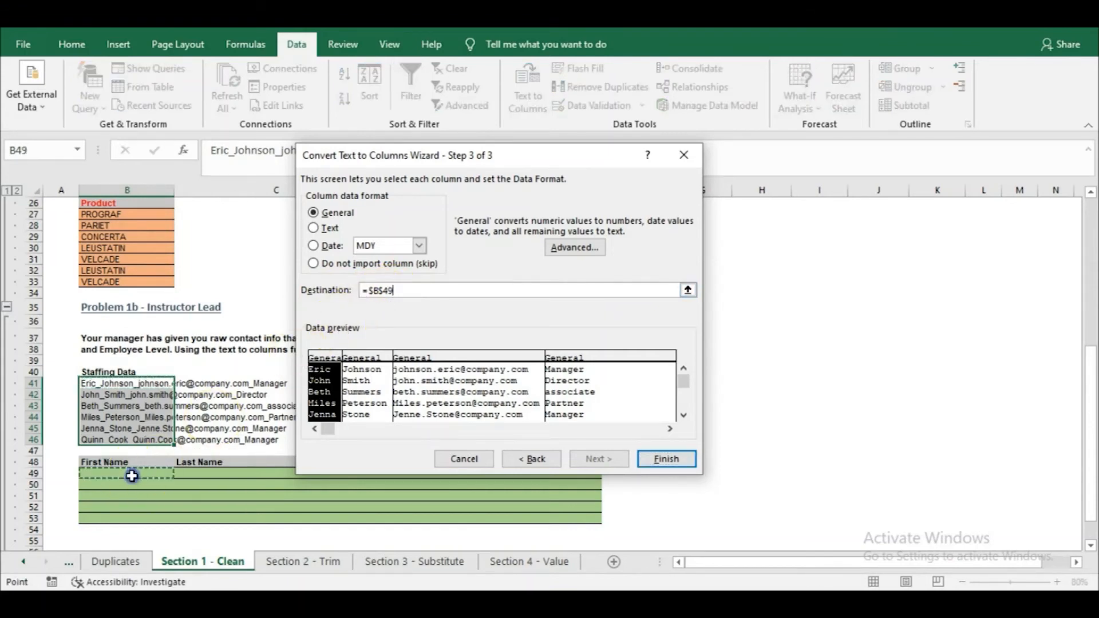
{"action": "left_click", "coordinate": [130, 476]}
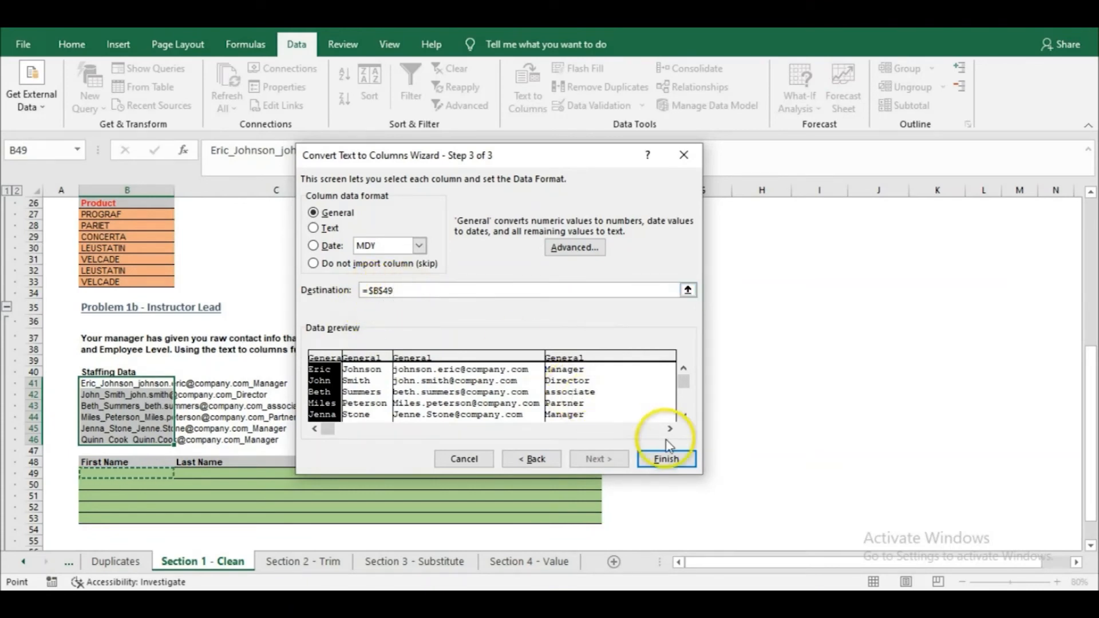
{"action": "left_click", "coordinate": [667, 458]}
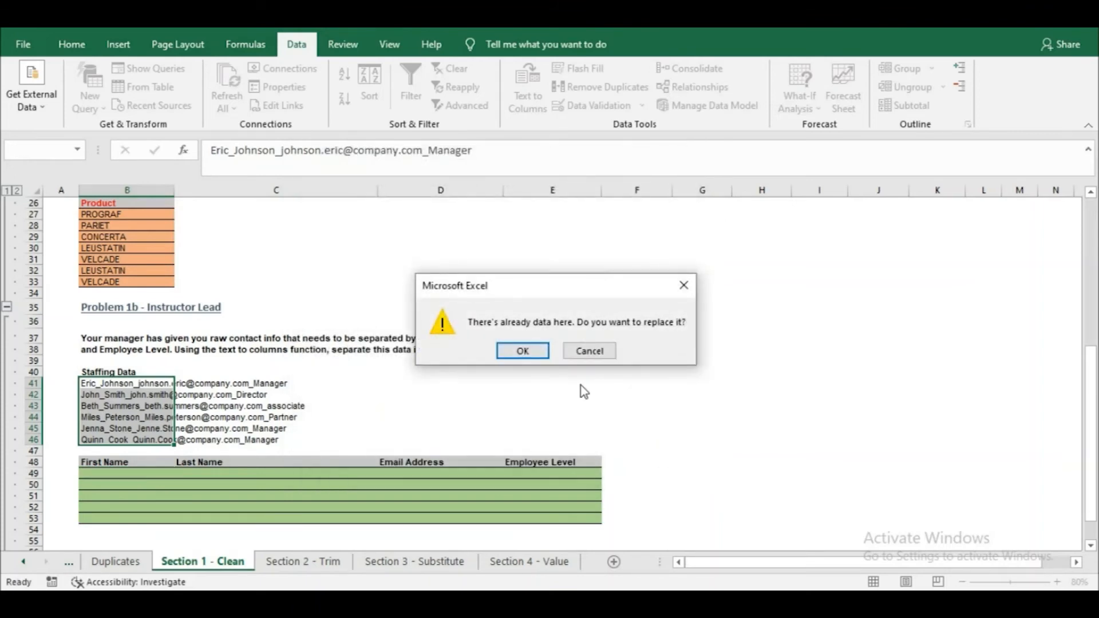
{"action": "left_click", "coordinate": [531, 352]}
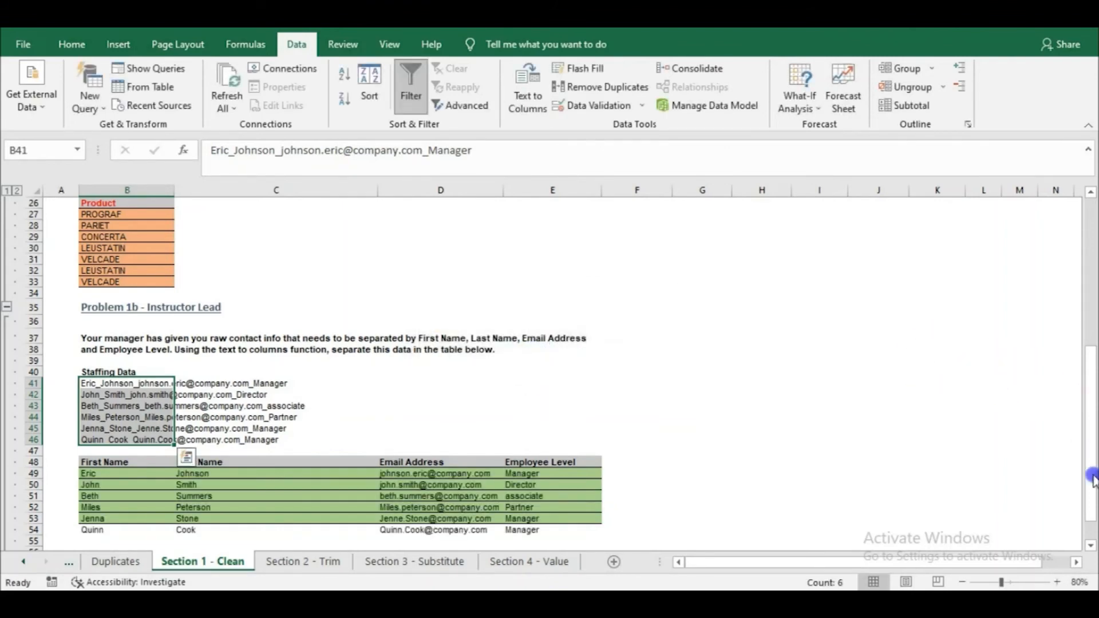
Copy the formatting of cell B53 onto the last contact row, B54:E54, with Format Painter.
{"action": "scroll", "coordinate": [1092, 470], "scroll_direction": "down", "scroll_amount": 1}
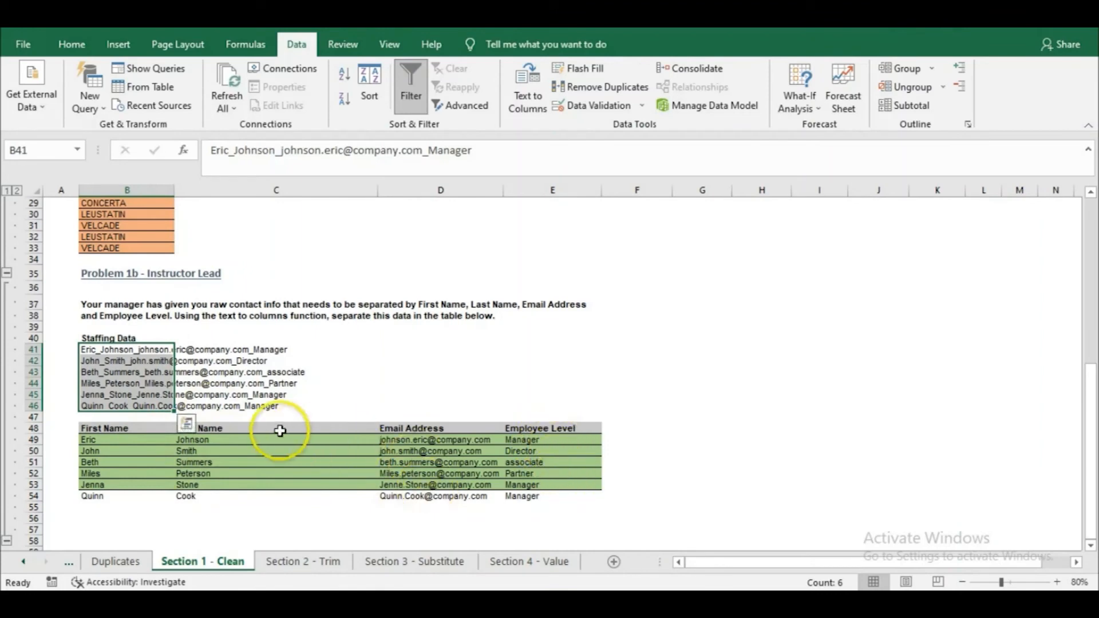
{"action": "left_click", "coordinate": [135, 498]}
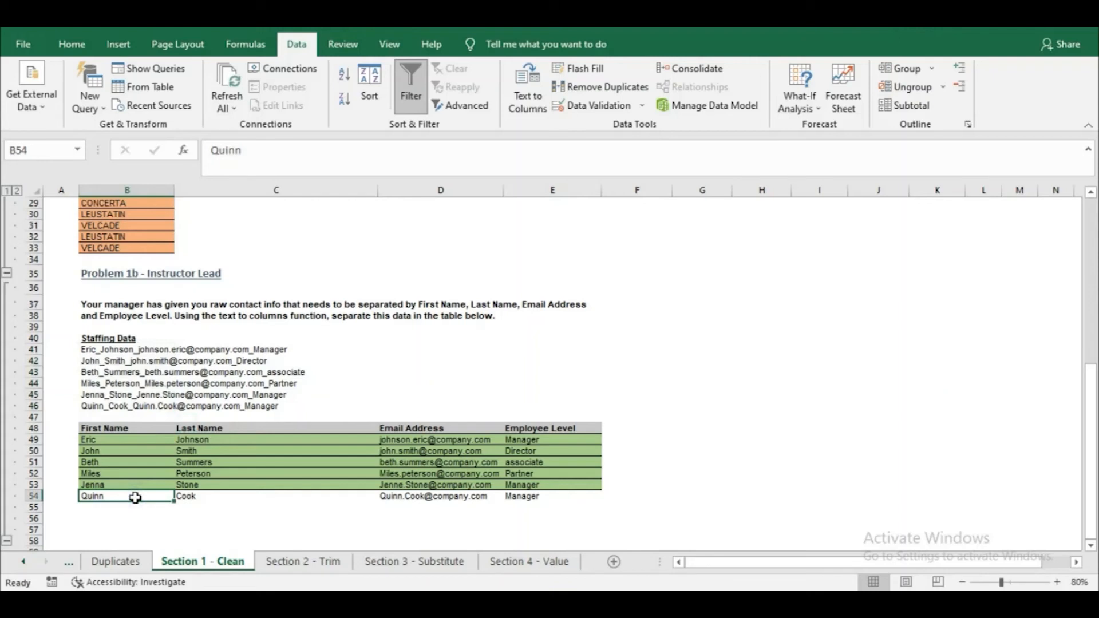
{"action": "left_click", "coordinate": [130, 502]}
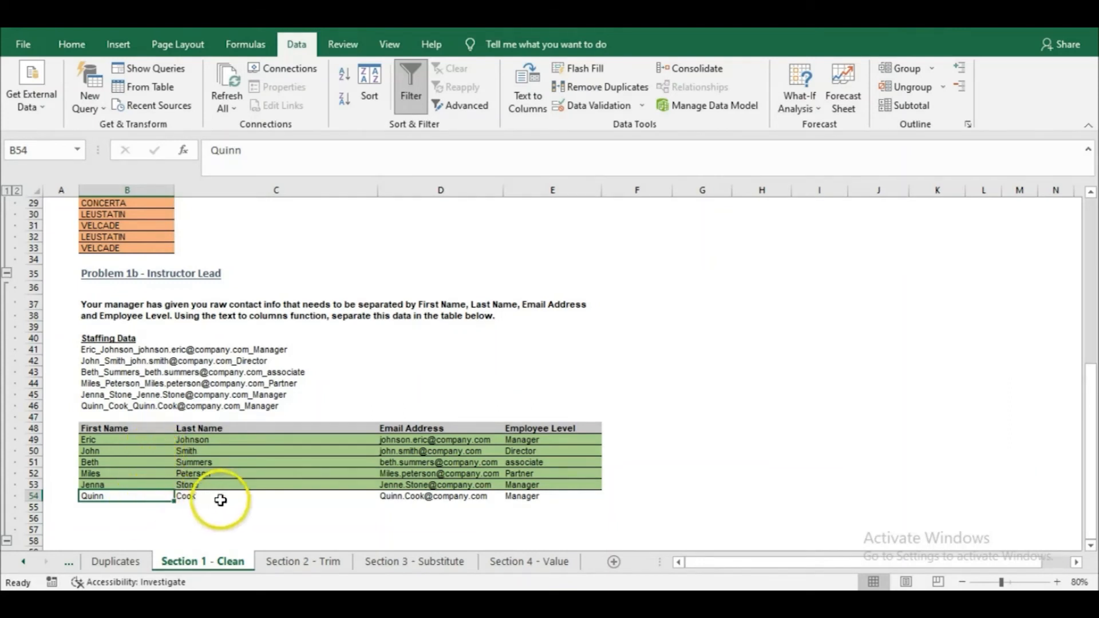
{"action": "left_click", "coordinate": [121, 484]}
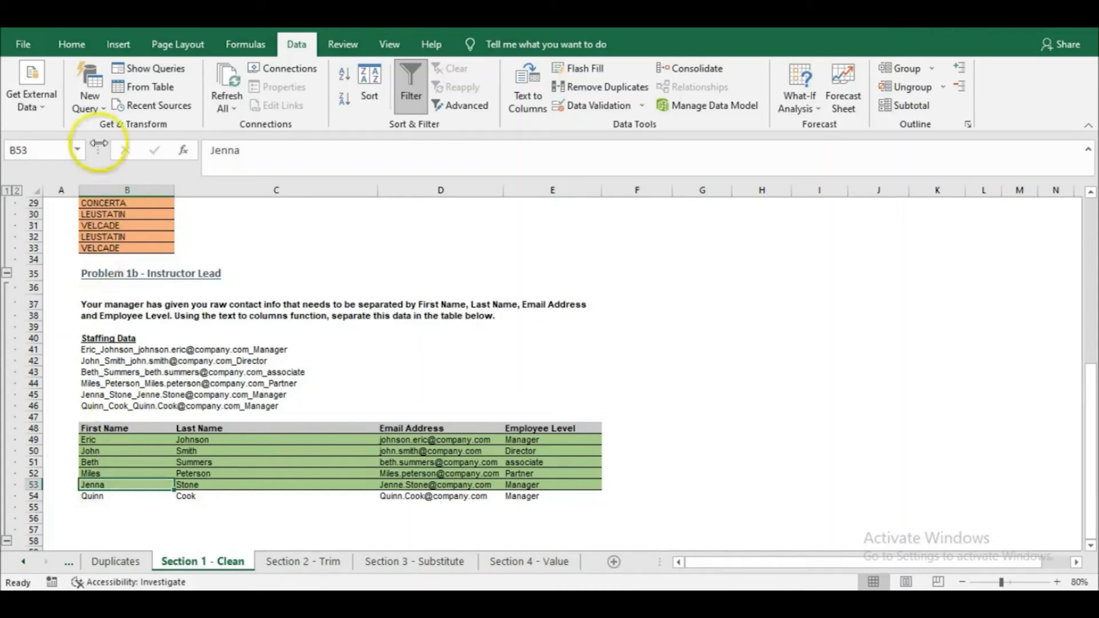
{"action": "left_click", "coordinate": [74, 44]}
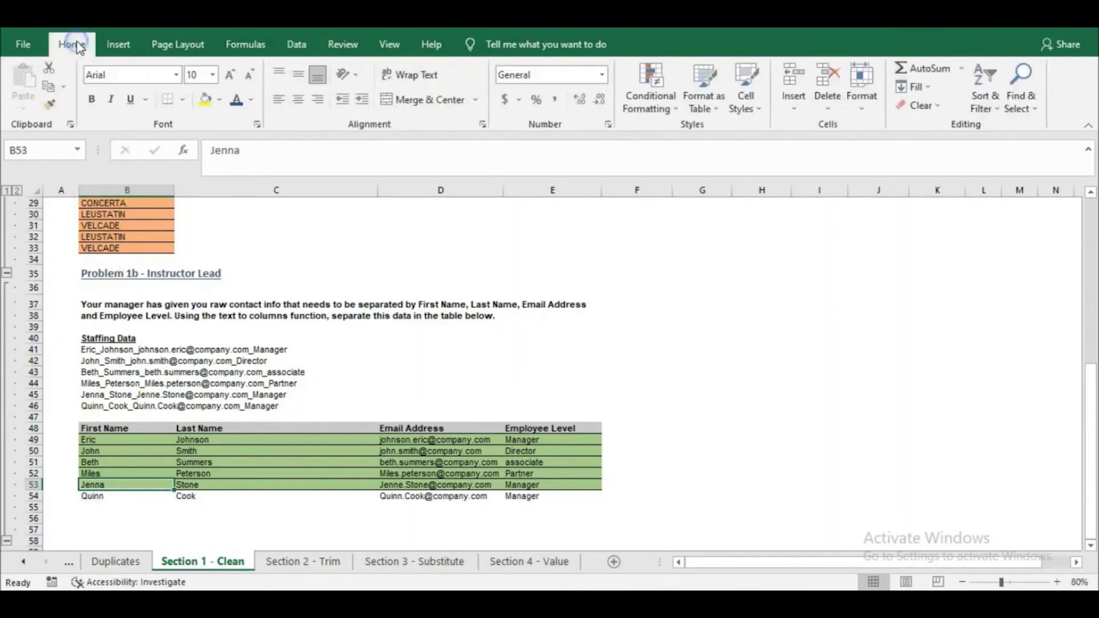
{"action": "left_click", "coordinate": [51, 106]}
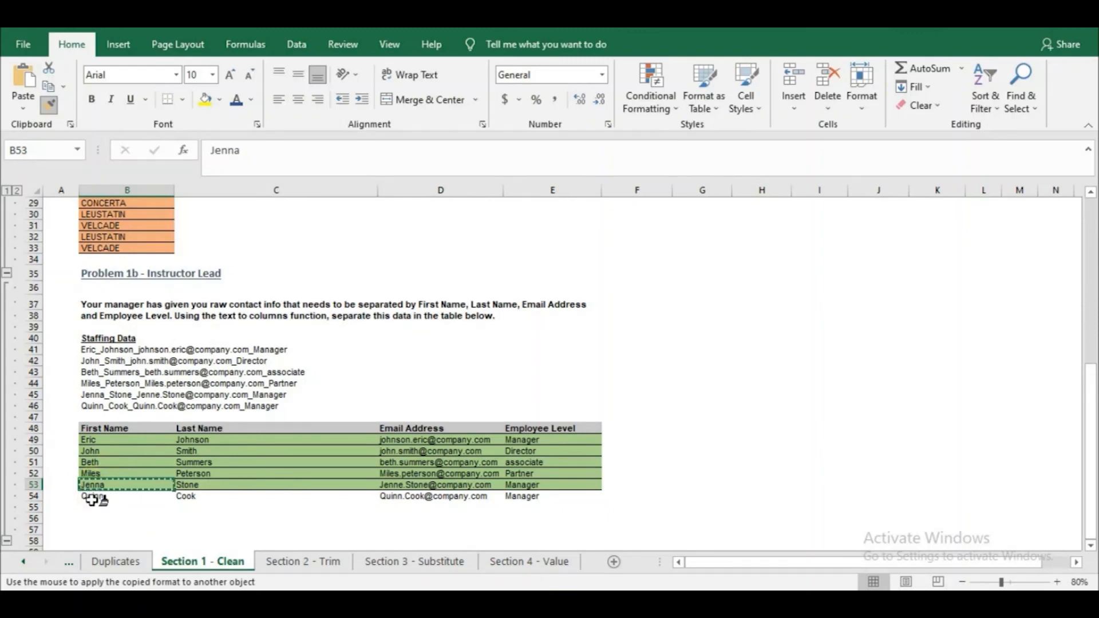
{"action": "left_click", "coordinate": [94, 499]}
{"action": "left_click_drag", "start_coordinate": [94, 499], "coordinate": [510, 497]}
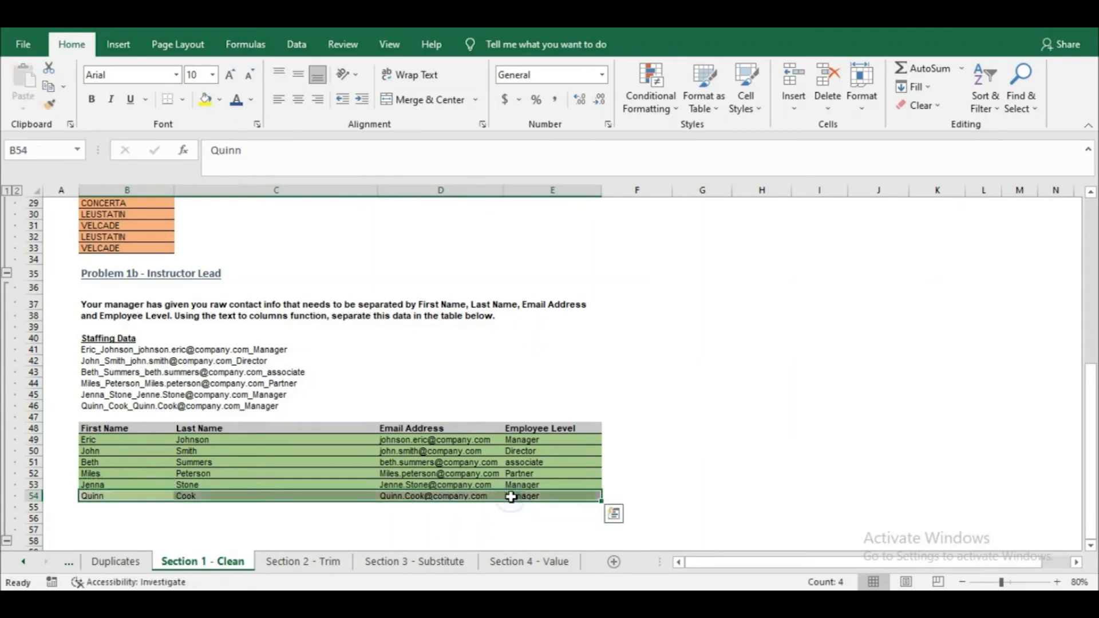
{"action": "left_click", "coordinate": [644, 476]}
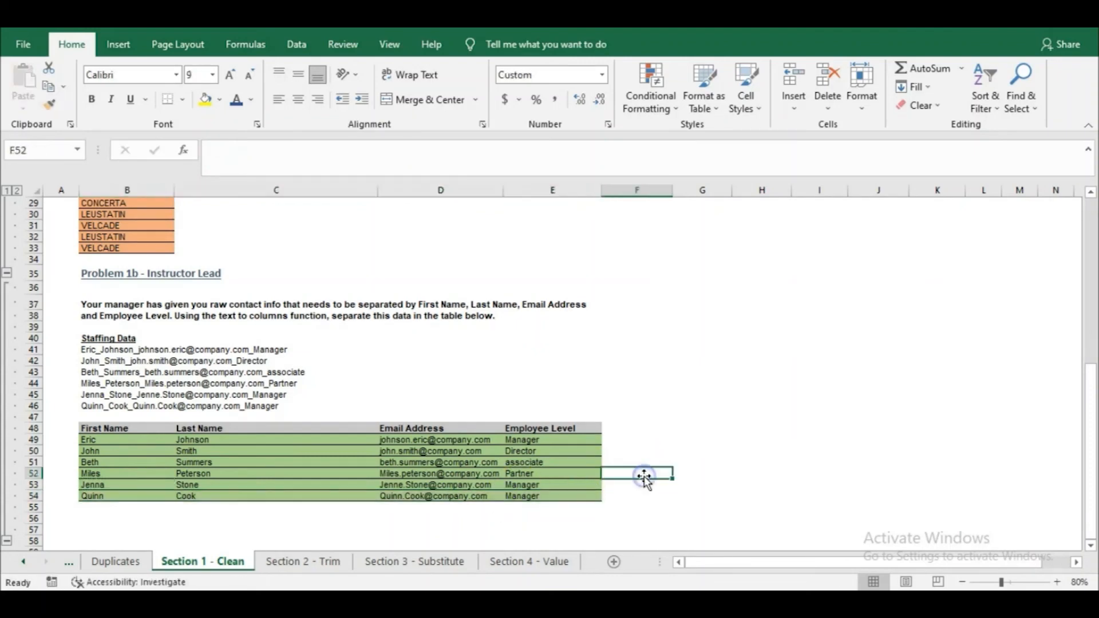